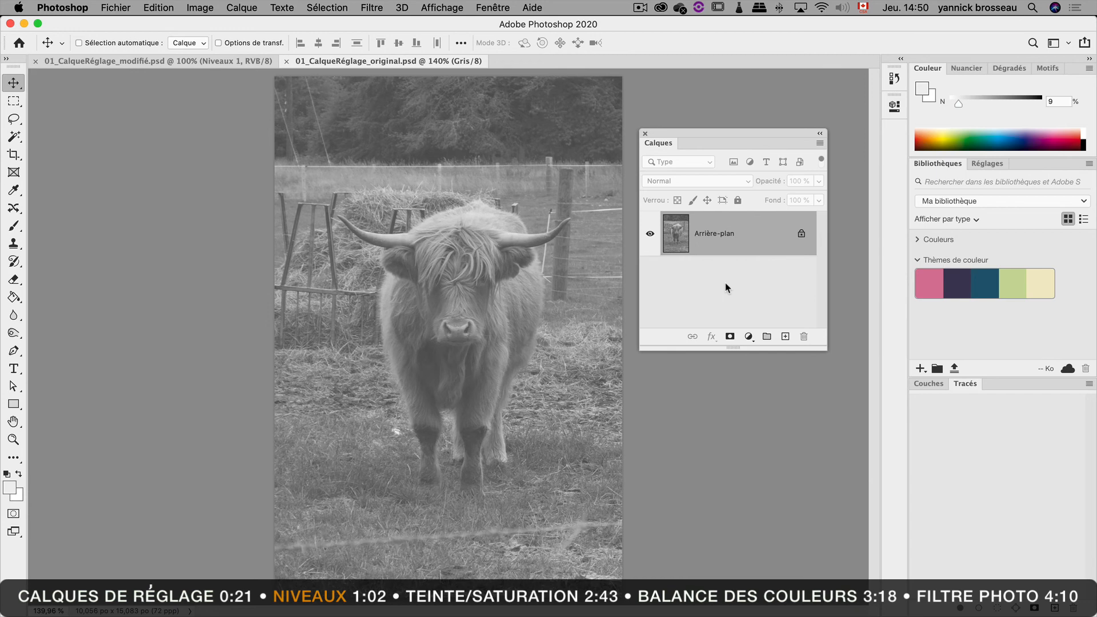
Step: Add a Levels (Niveaux) adjustment layer above the cow photo's background and place its floating properties beside the image
{"action": "left_click", "coordinate": [749, 337]}
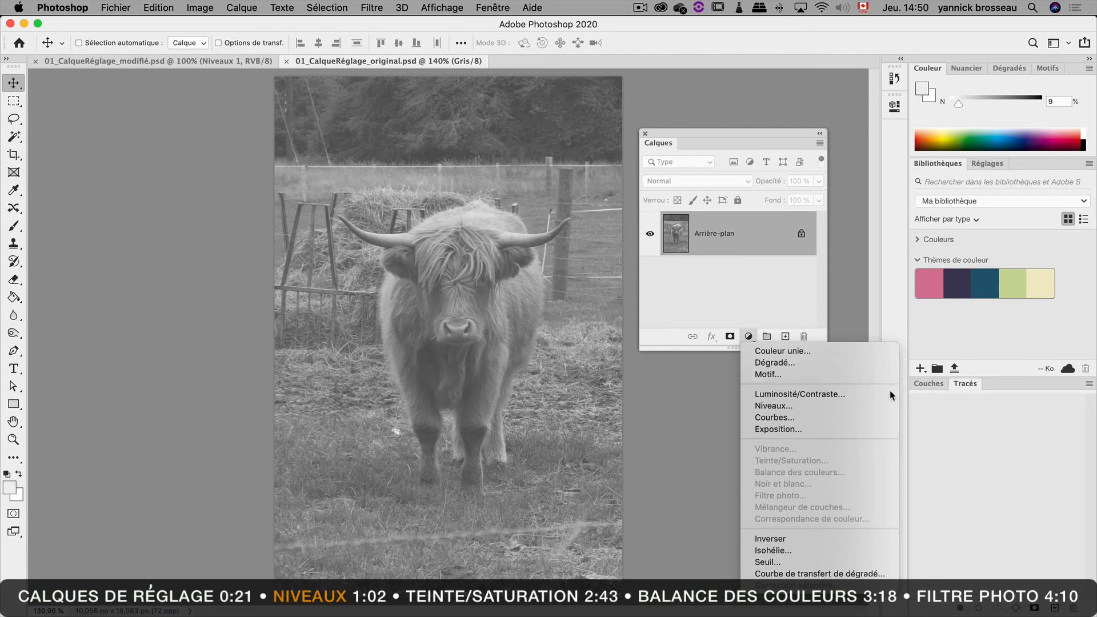
{"action": "left_click", "coordinate": [887, 408]}
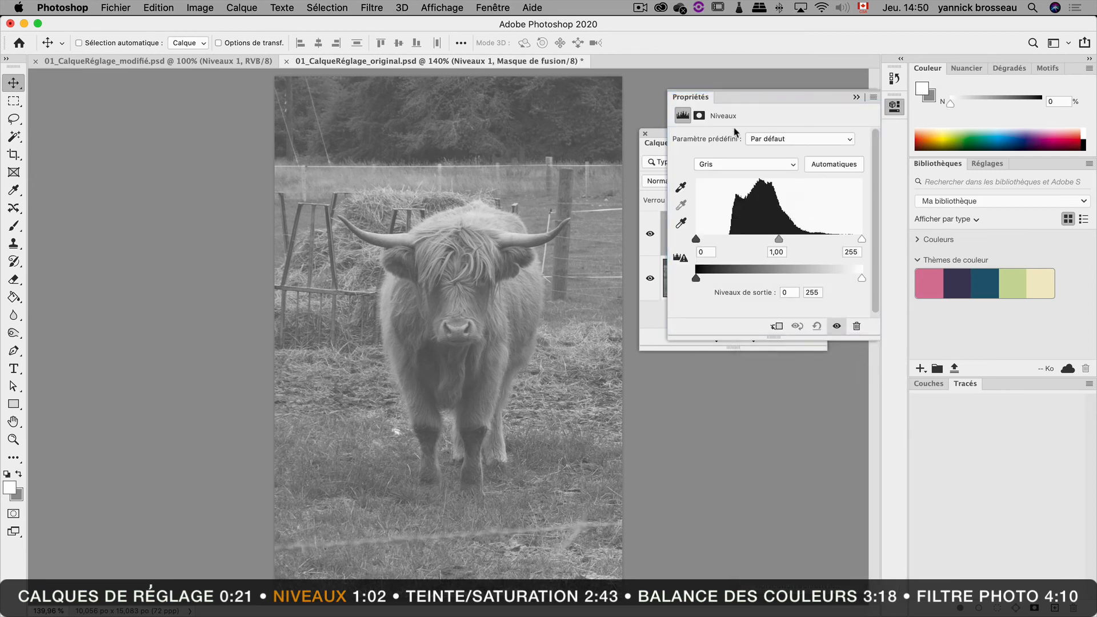
{"action": "left_click_drag", "start_coordinate": [692, 97], "coordinate": [76, 125]}
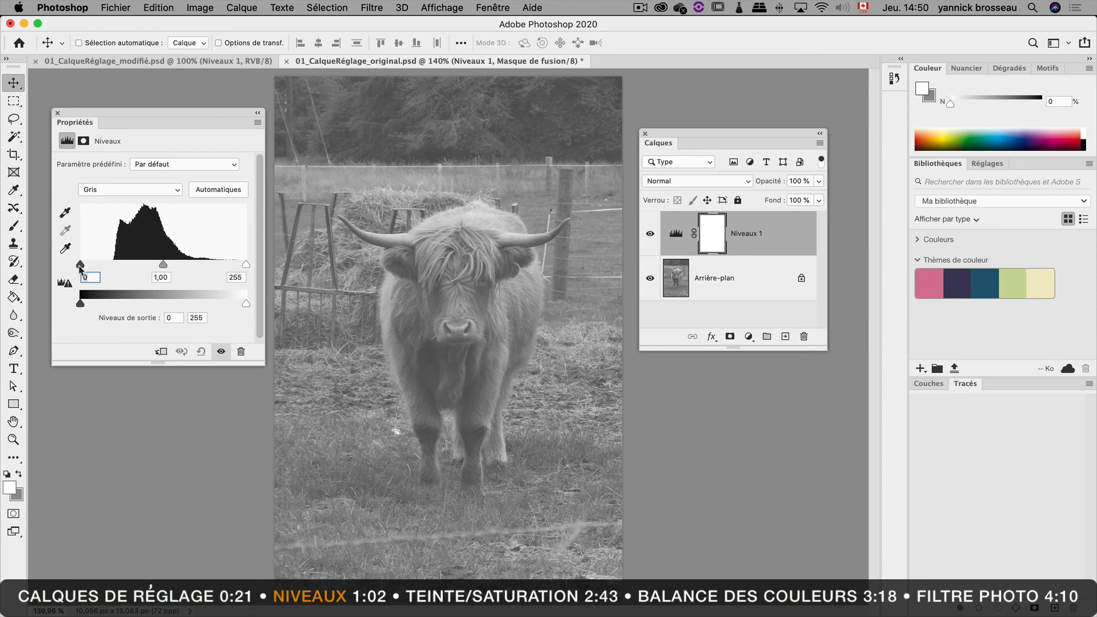
Step: Set the cow photo's Levels input values to 50 for shadows, 1.26 for midtones and 192 for highlights
{"action": "left_click_drag", "start_coordinate": [81, 266], "coordinate": [111, 266]}
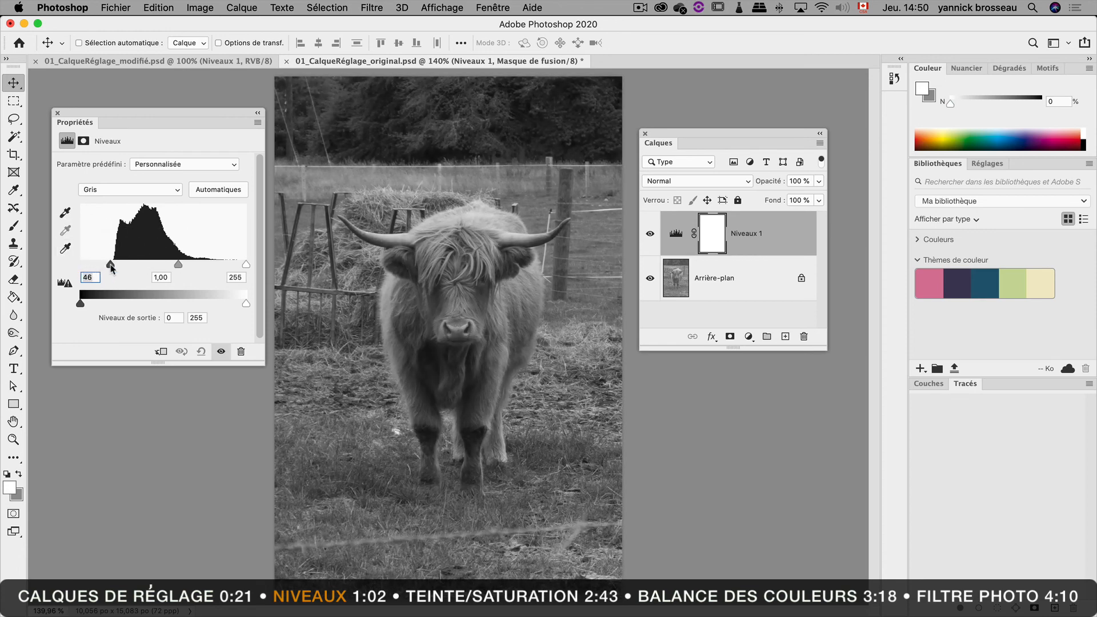
{"action": "left_click_drag", "start_coordinate": [245, 265], "coordinate": [214, 266]}
{"action": "left_click_drag", "start_coordinate": [111, 266], "coordinate": [113, 266]}
{"action": "mouse_move", "coordinate": [214, 265]}
{"action": "left_mouse_down"}
{"action": "mouse_move", "coordinate": [113, 265]}
{"action": "mouse_move", "coordinate": [206, 266]}
{"action": "left_mouse_up"}
Step: Compare the cow photo with the Levels layer hidden and shown, and lower that layer's opacity
{"action": "left_click", "coordinate": [651, 234]}
{"action": "left_click", "coordinate": [651, 234]}
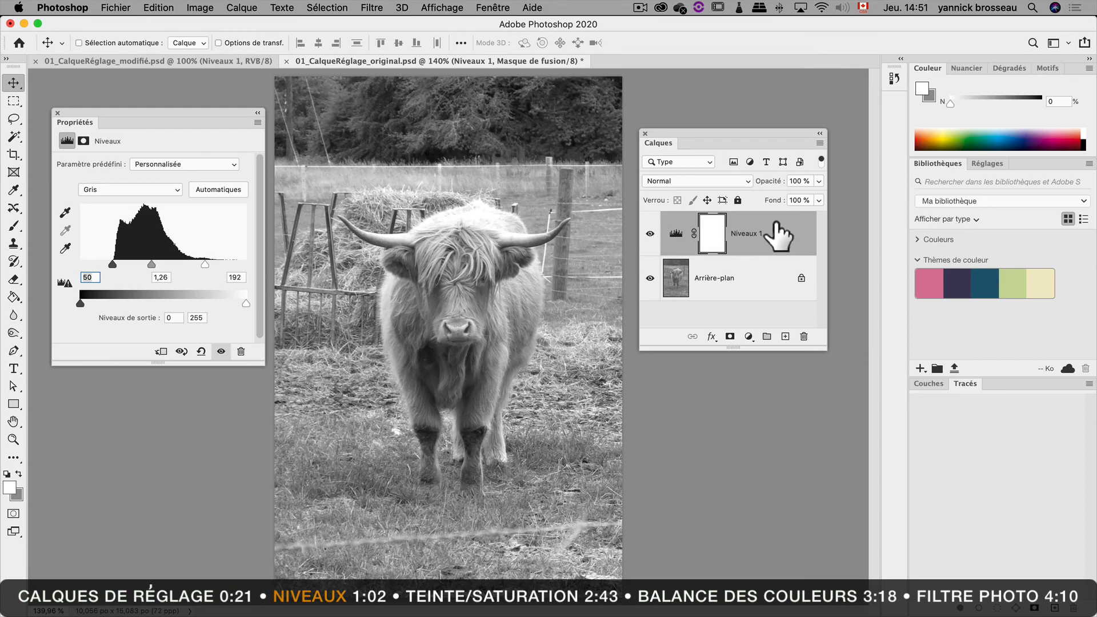
{"action": "left_click", "coordinate": [819, 182]}
{"action": "left_click_drag", "start_coordinate": [820, 199], "coordinate": [783, 197]}
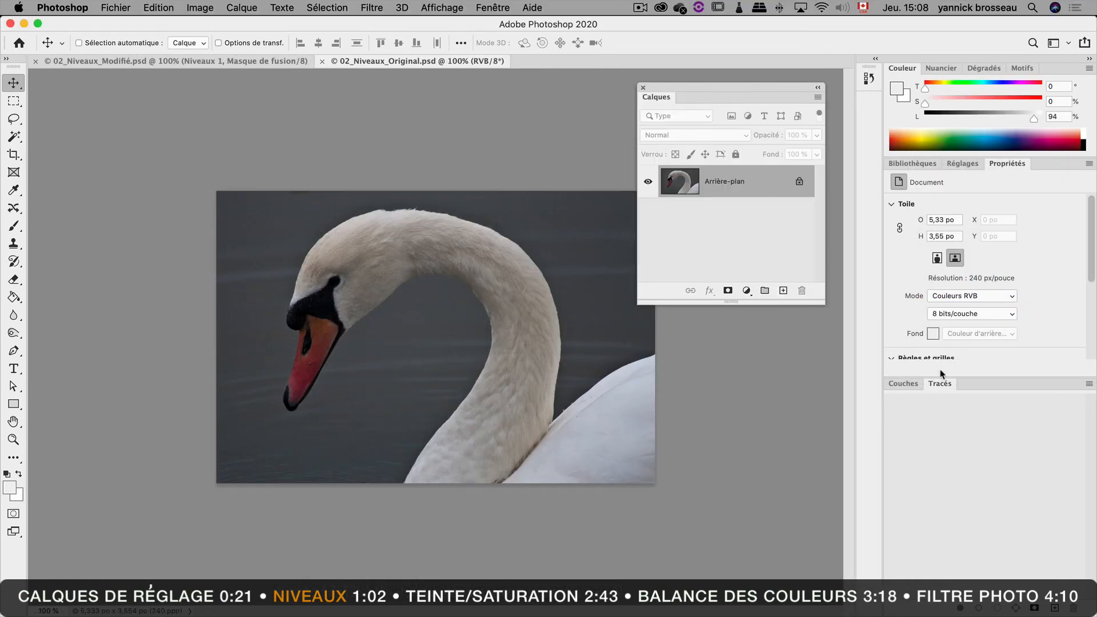
Step: Add a Levels (Niveaux) adjustment layer above the swan photo's background and float its properties beside the image
{"action": "left_click", "coordinate": [747, 291]}
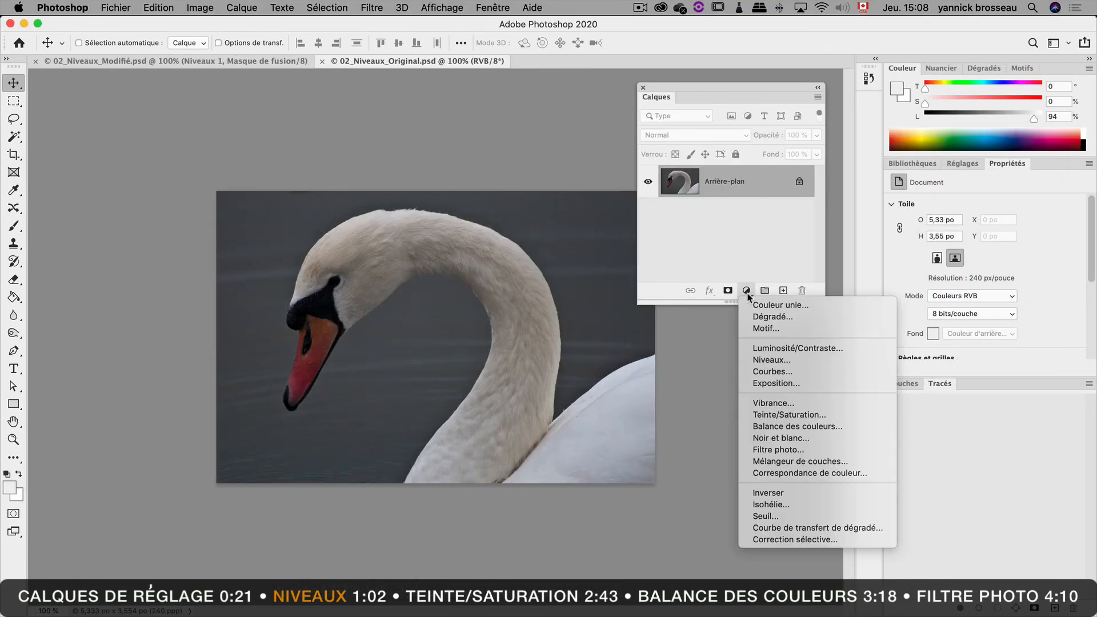
{"action": "left_click", "coordinate": [837, 360]}
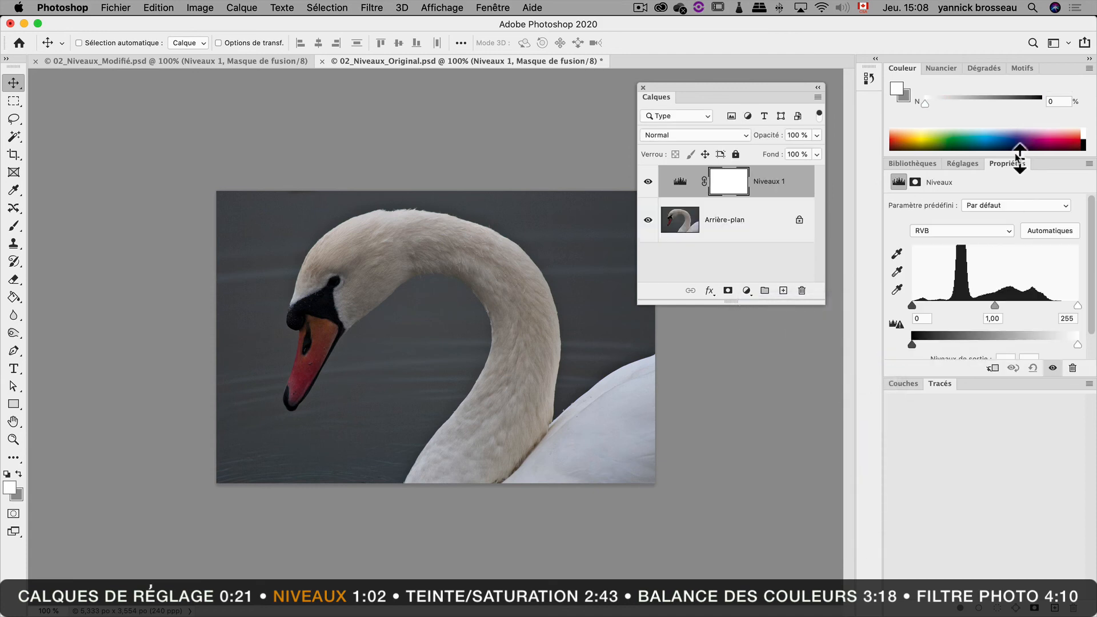
{"action": "left_click_drag", "start_coordinate": [1004, 164], "coordinate": [205, 195]}
{"action": "left_click_drag", "start_coordinate": [148, 165], "coordinate": [59, 80]}
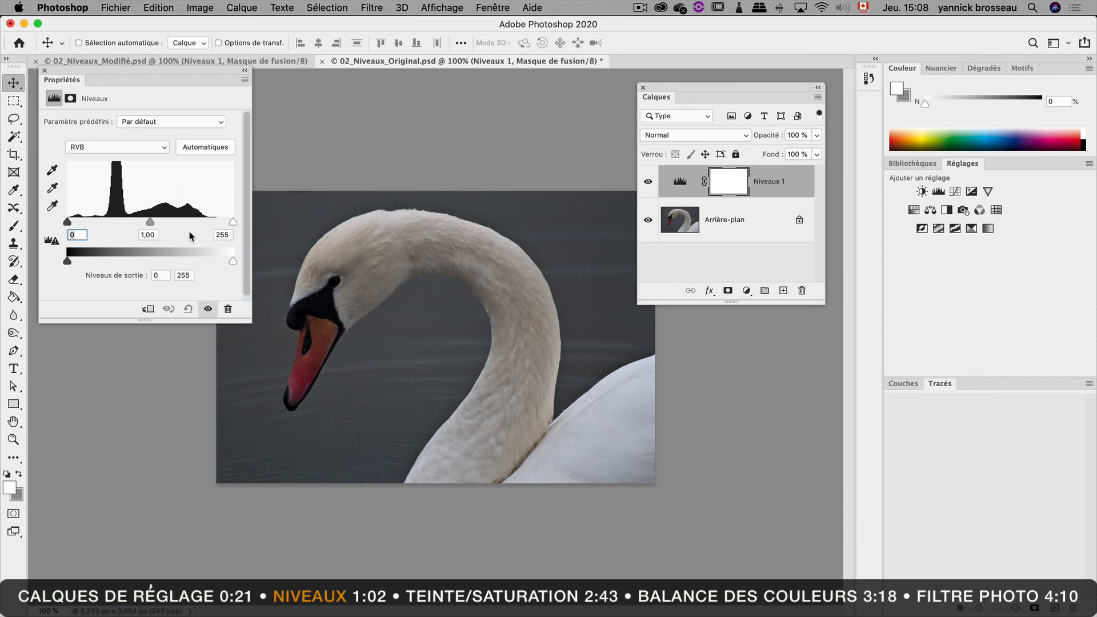
Step: Set the swan's Levels highlights input to 213, brighten the midtones to about 1.3, and compare with the layer hidden and shown
{"action": "left_click_drag", "start_coordinate": [233, 222], "coordinate": [206, 223]}
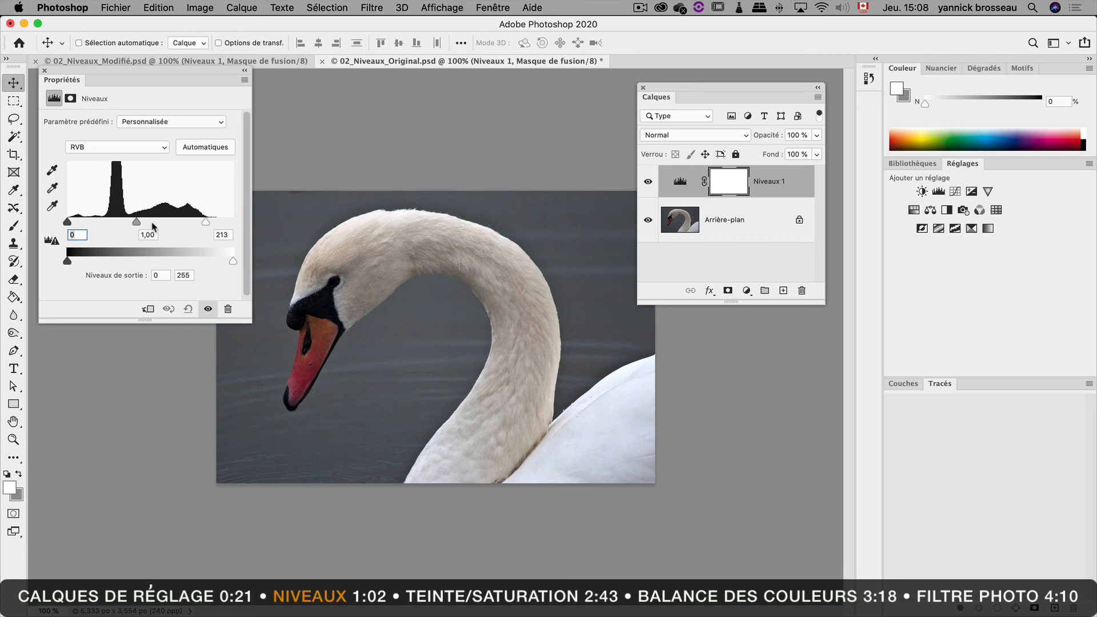
{"action": "left_click_drag", "start_coordinate": [135, 222], "coordinate": [129, 223]}
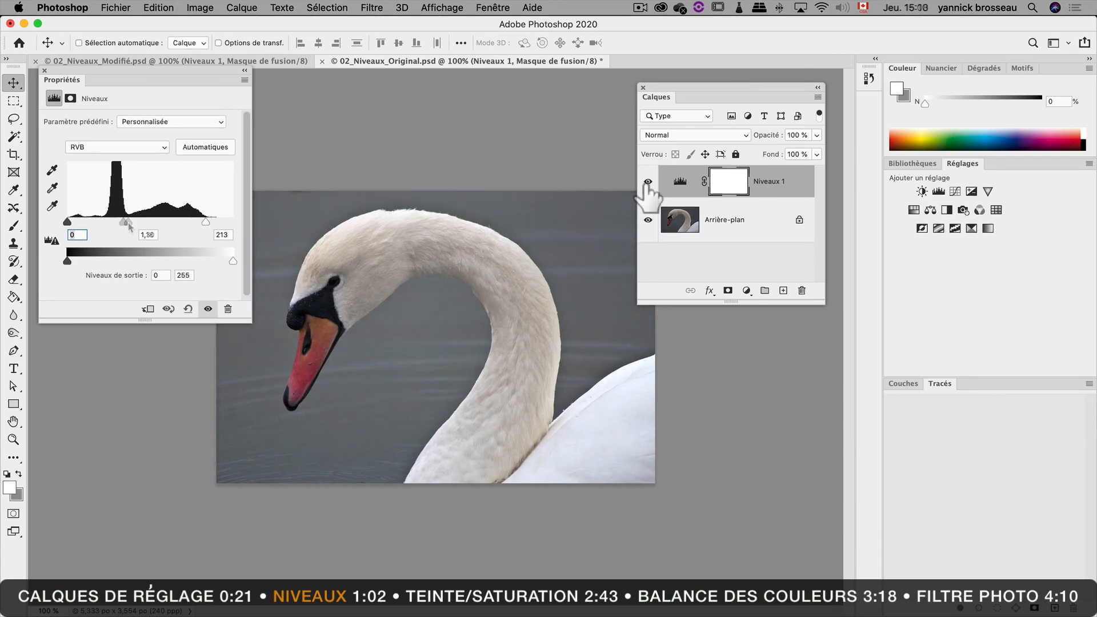
{"action": "left_click", "coordinate": [648, 181]}
{"action": "left_click", "coordinate": [648, 181]}
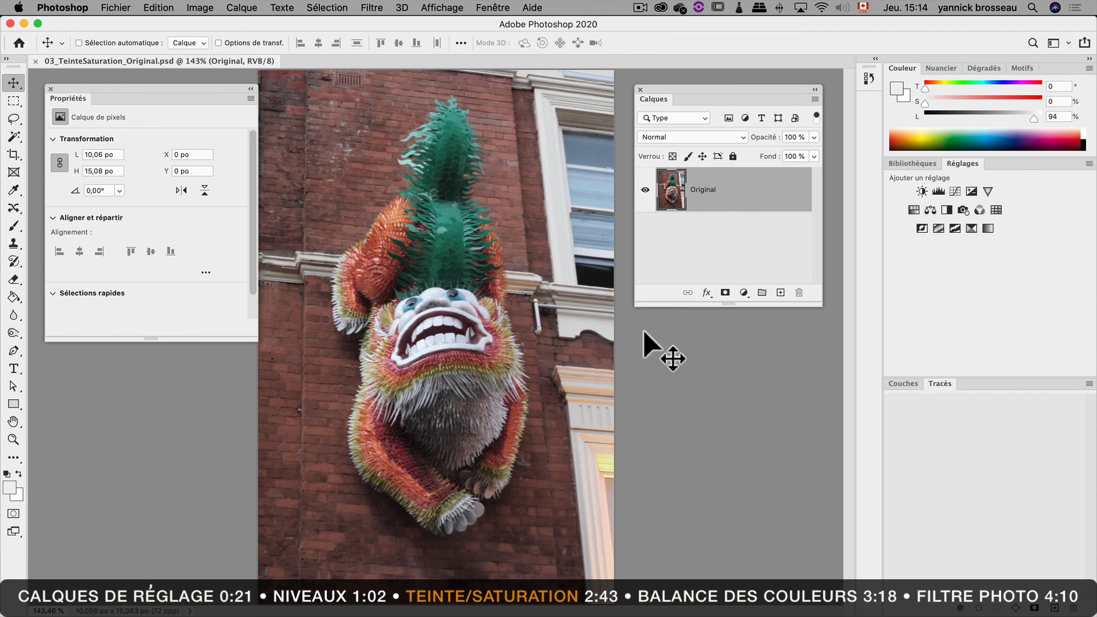
Step: Add a Hue/Saturation (Teinte/Saturation) adjustment layer above the Original layer, try the hue setting and increase the saturation
{"action": "left_click", "coordinate": [744, 293]}
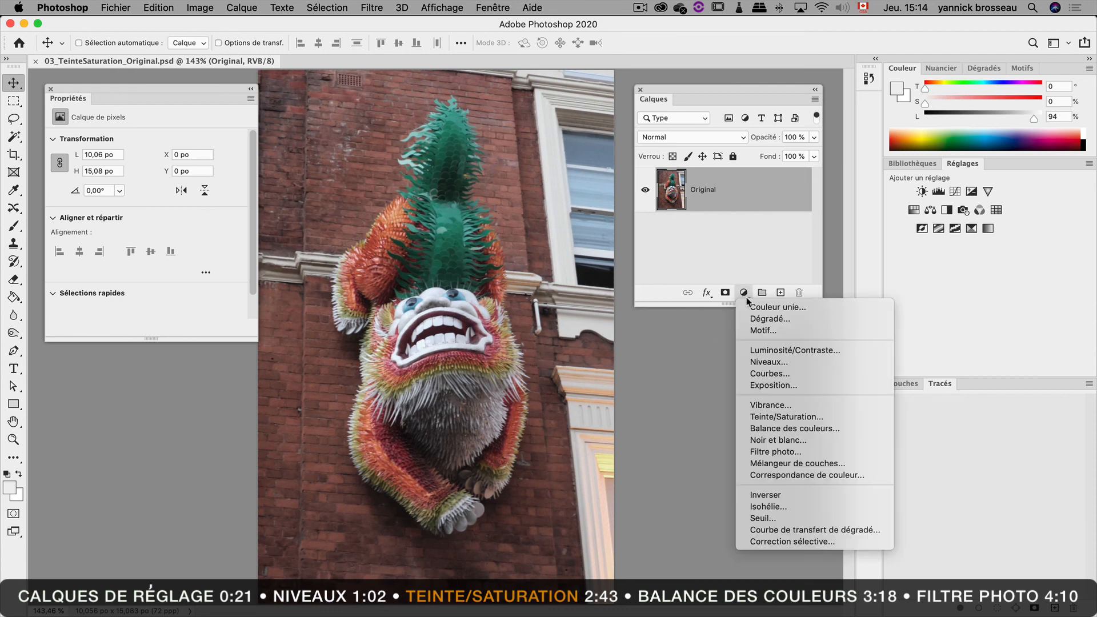
{"action": "left_click", "coordinate": [864, 417]}
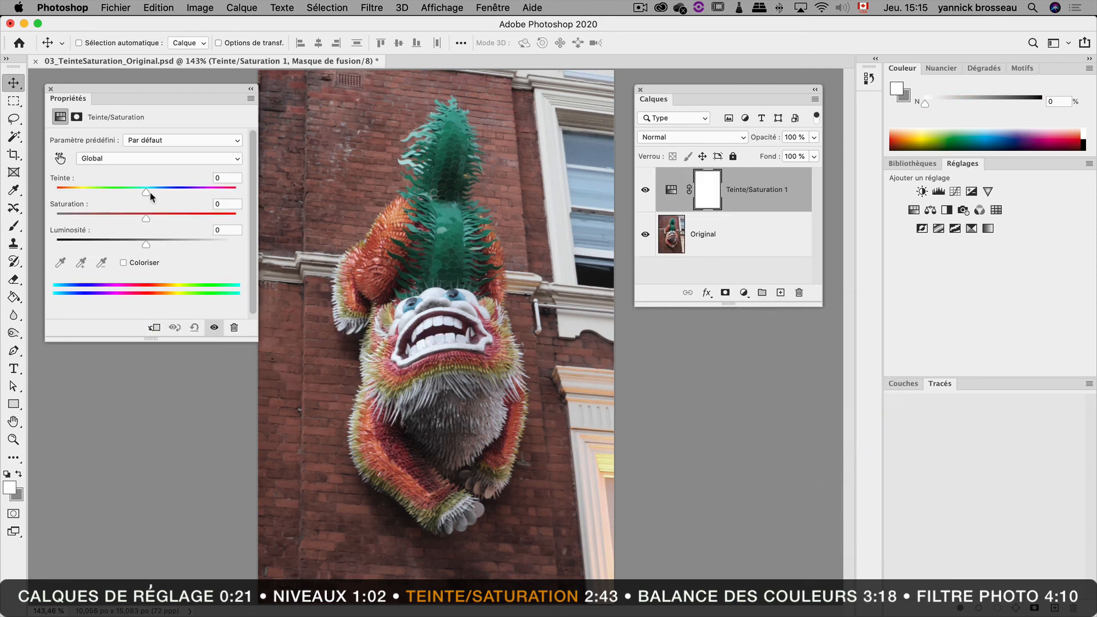
{"action": "left_click_drag", "start_coordinate": [147, 193], "coordinate": [147, 240]}
{"action": "left_click_drag", "start_coordinate": [146, 219], "coordinate": [177, 220]}
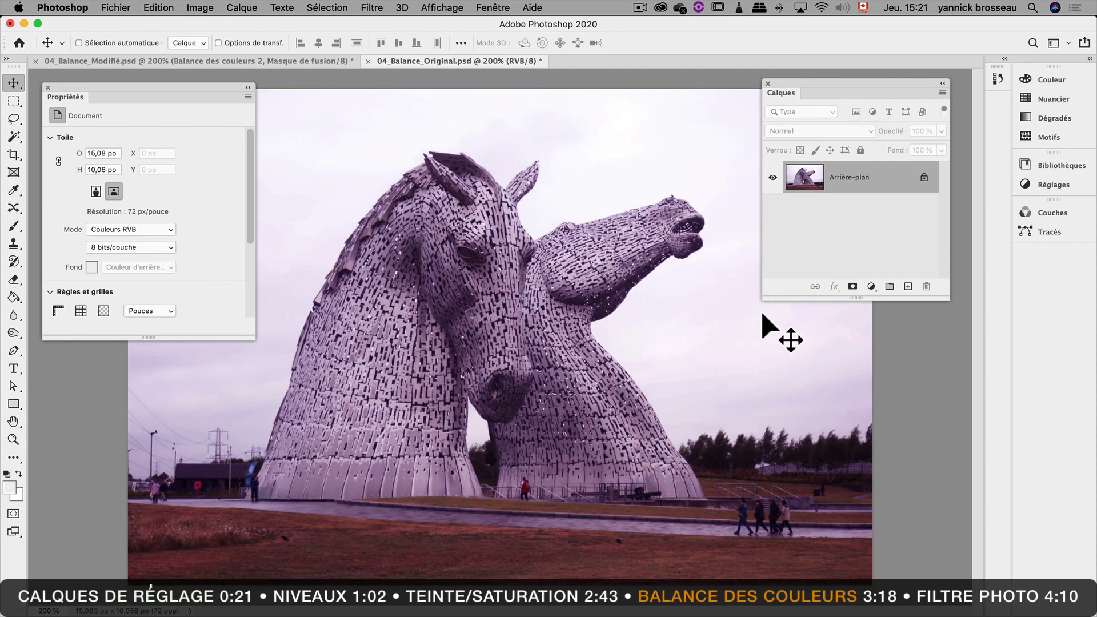
Step: Add a Color Balance (Balance des couleurs) adjustment layer to the horse sculpture photo, setting midtones Cyan/Red to +1 and Magenta/Green to -1
{"action": "left_click", "coordinate": [872, 286]}
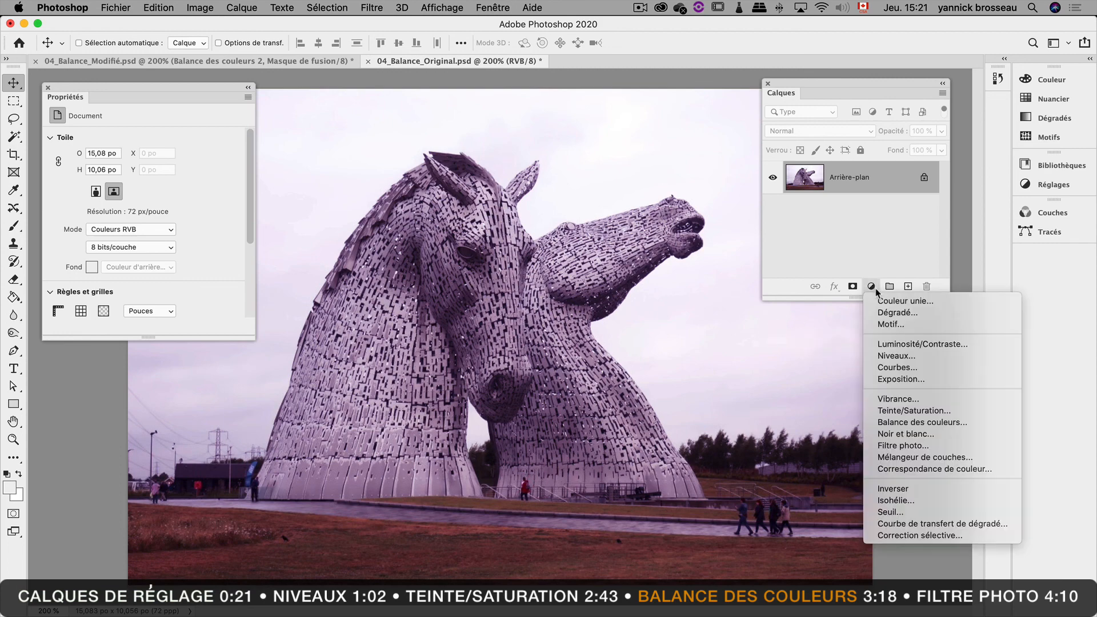
{"action": "left_click", "coordinate": [999, 426]}
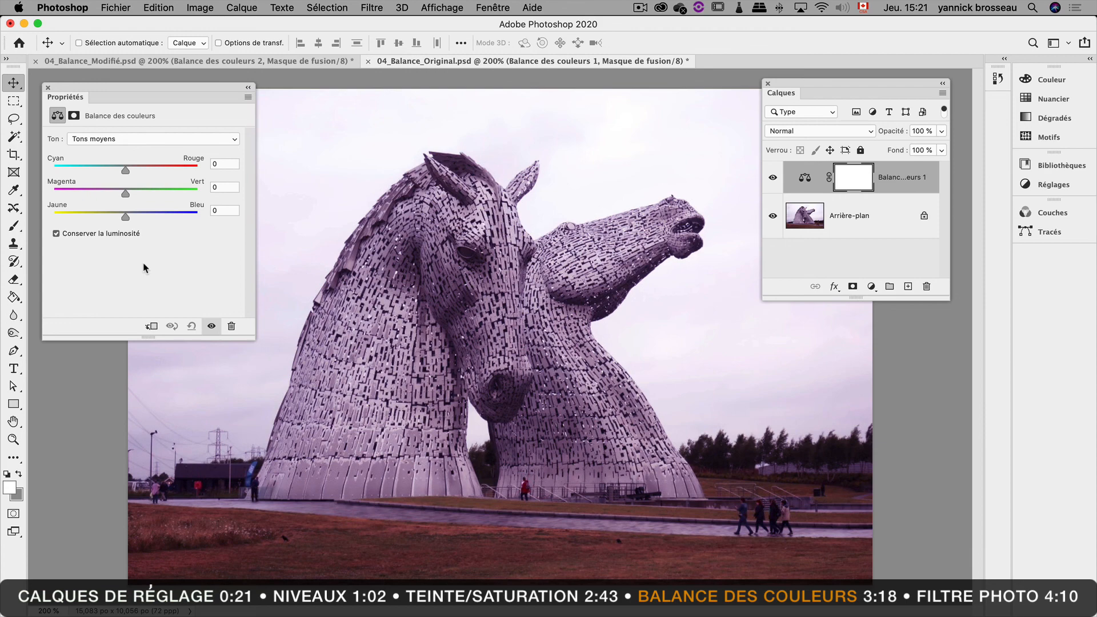
{"action": "left_click_drag", "start_coordinate": [125, 171], "coordinate": [126, 196]}
{"action": "mouse_move", "coordinate": [131, 170]}
{"action": "left_mouse_down"}
{"action": "mouse_move", "coordinate": [196, 171]}
{"action": "mouse_move", "coordinate": [50, 170]}
{"action": "mouse_move", "coordinate": [127, 172]}
{"action": "left_mouse_up"}
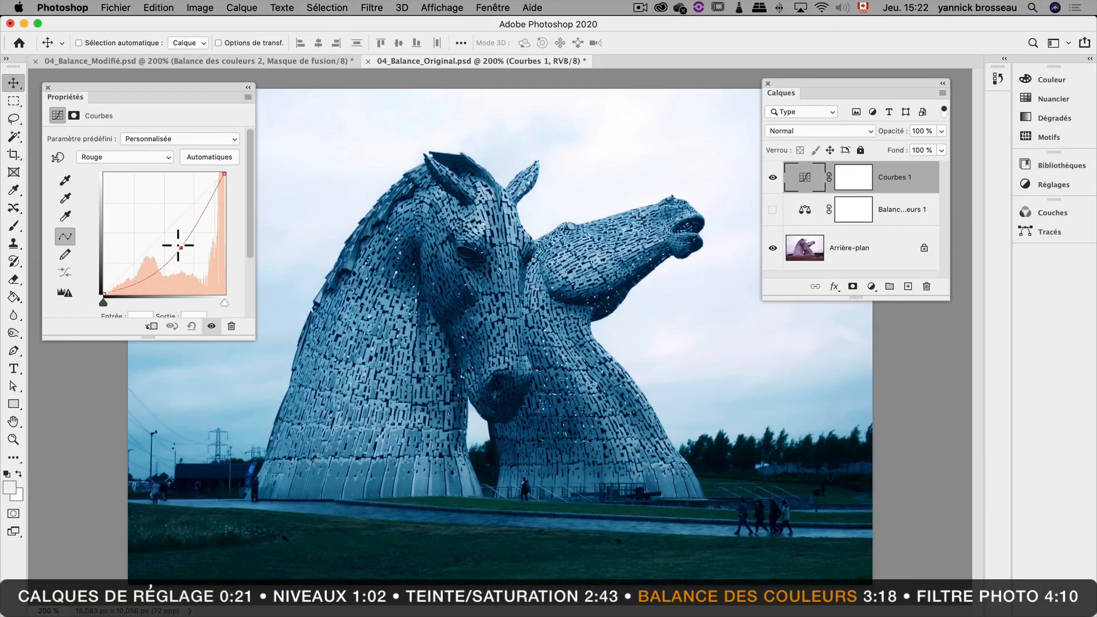
Step: Pull the midpoint of the Curves layer's red curve lower and shift the Color Balance midtones from green toward magenta
{"action": "mouse_move", "coordinate": [178, 245]}
{"action": "left_mouse_down"}
{"action": "mouse_move", "coordinate": [123, 200]}
{"action": "mouse_move", "coordinate": [185, 254]}
{"action": "left_mouse_up"}
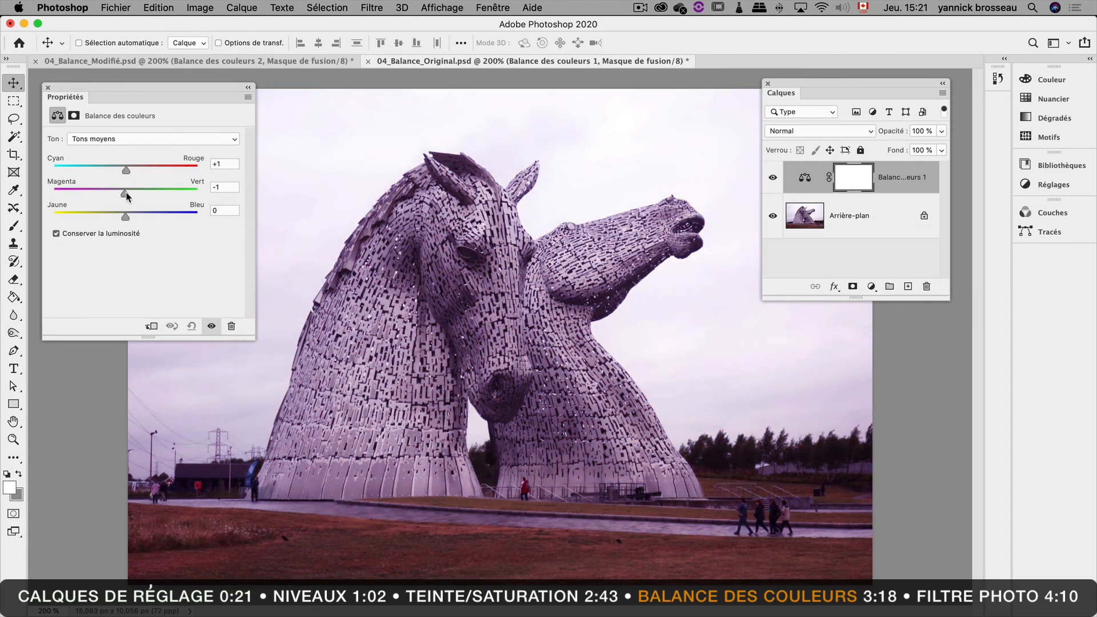
{"action": "left_click_drag", "start_coordinate": [125, 194], "coordinate": [117, 215]}
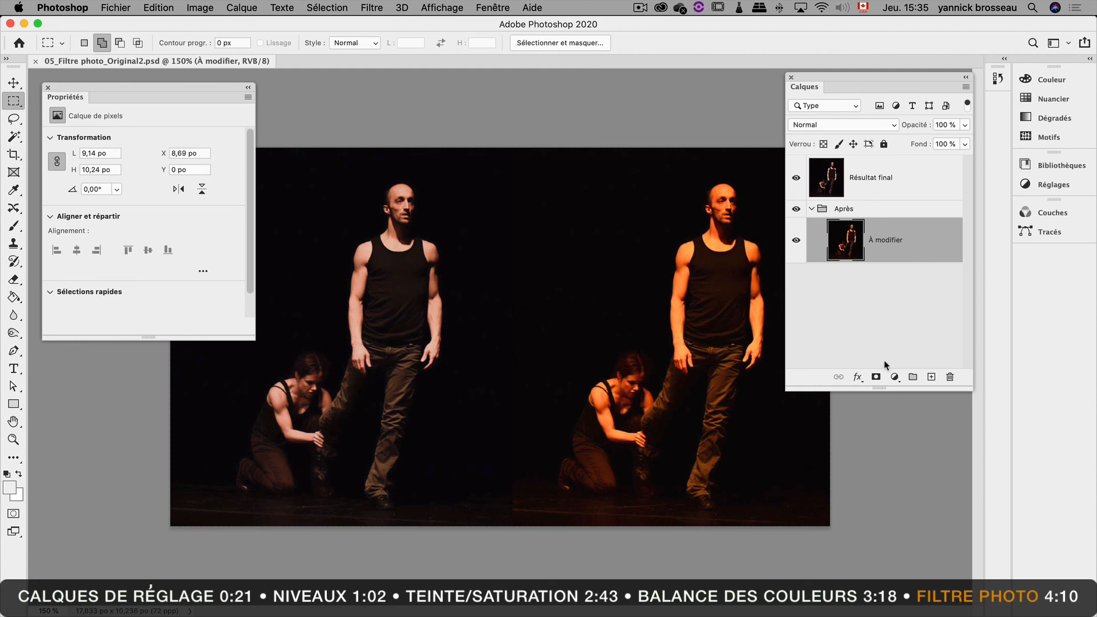
Step: Add a Photo Filter (Filtre photo) adjustment layer above the À modifier layer in the Après group
{"action": "left_click", "coordinate": [895, 377]}
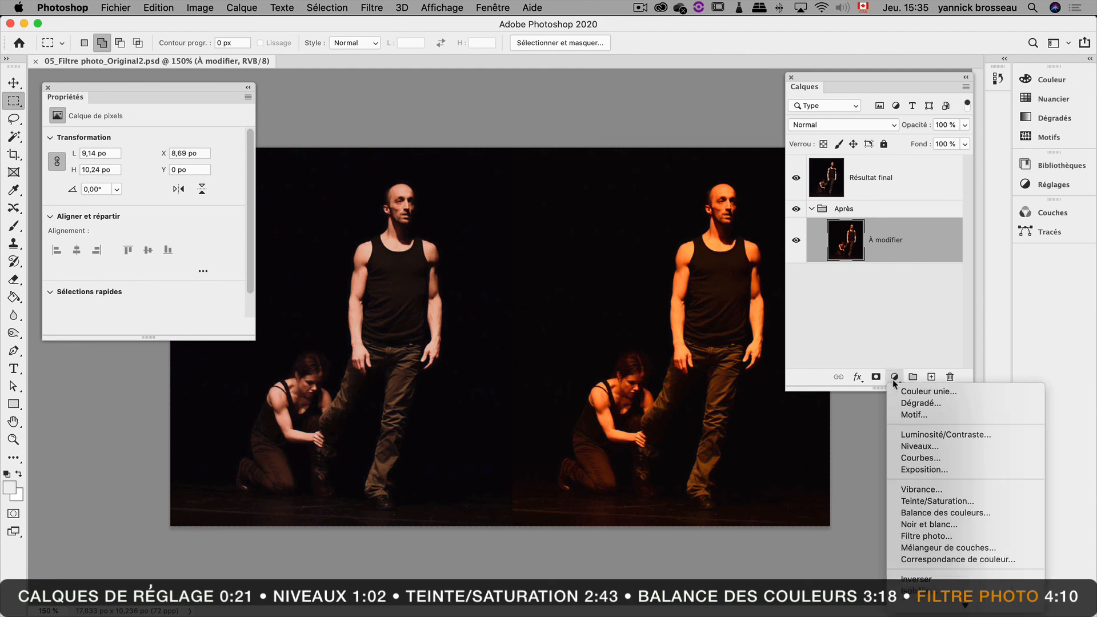
{"action": "left_click", "coordinate": [989, 535]}
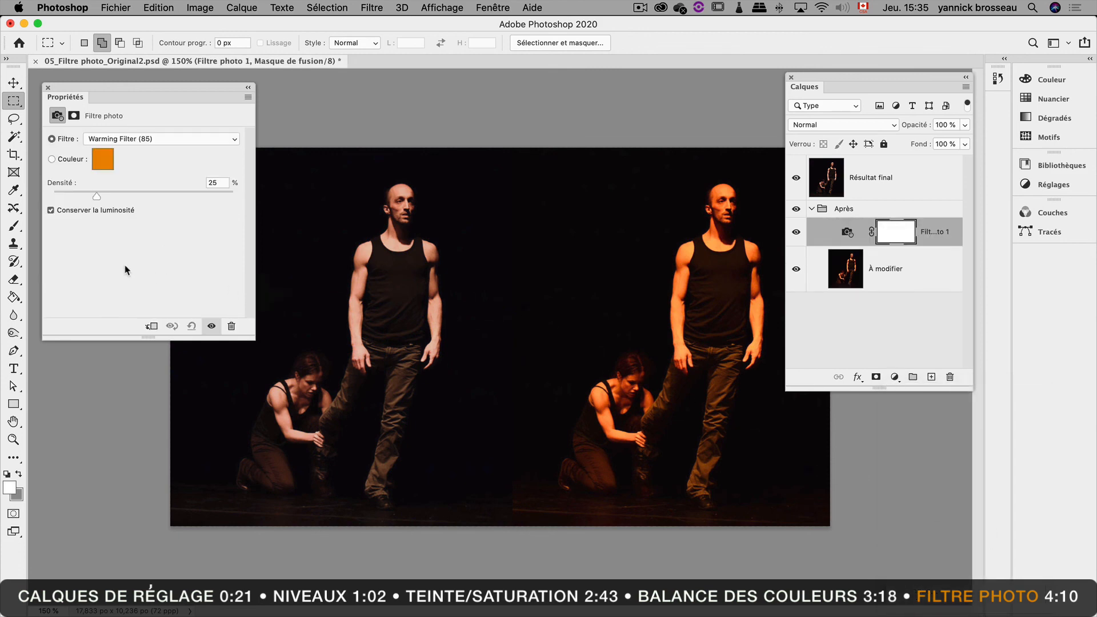
Step: Examine the photo filter's color picker and its list of preset filters, keeping Warming Filter (85)
{"action": "left_click", "coordinate": [102, 160]}
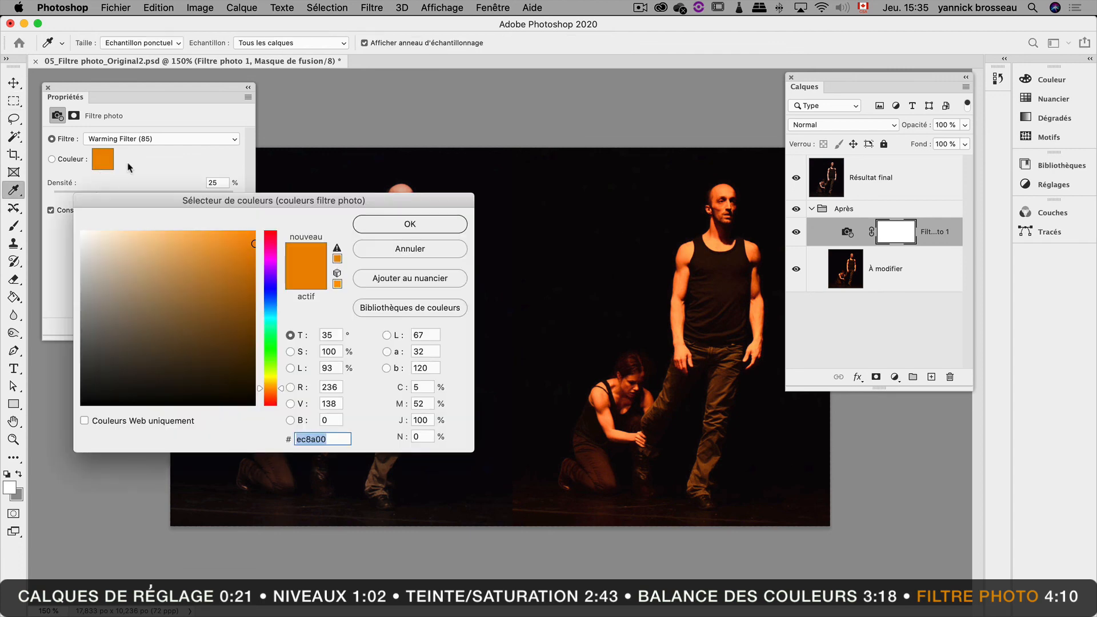
{"action": "left_click", "coordinate": [380, 249]}
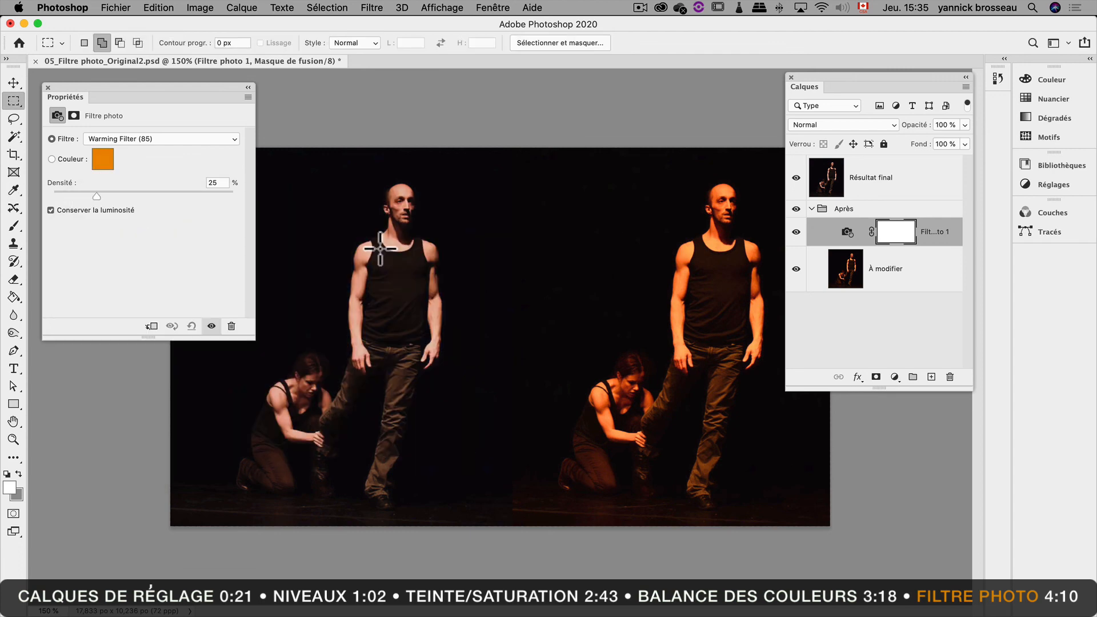
{"action": "left_click", "coordinate": [176, 138]}
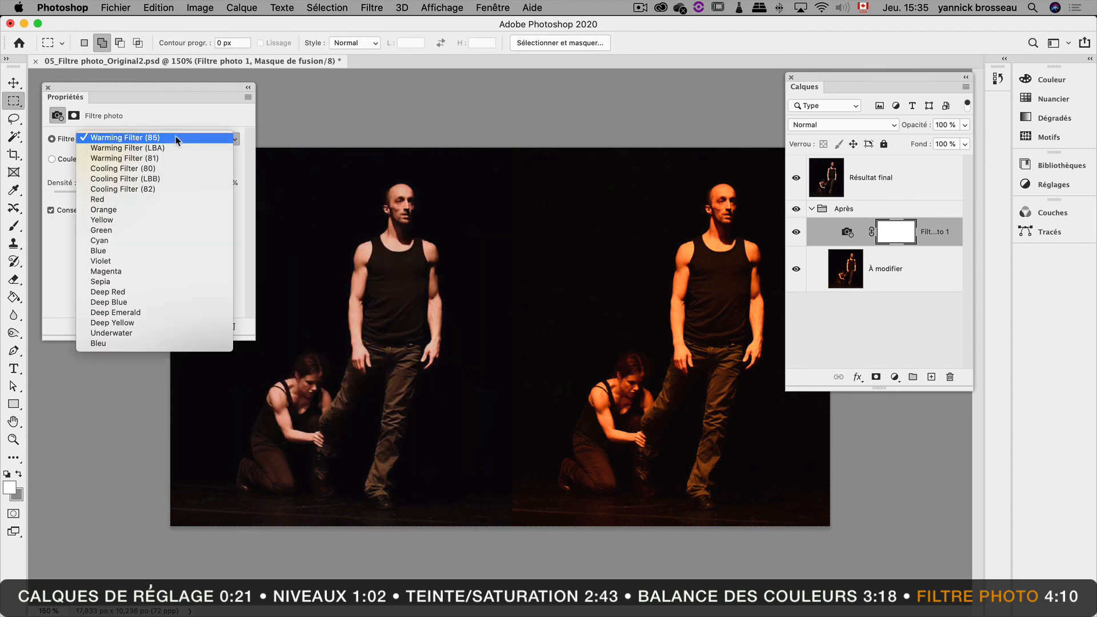
{"action": "left_click", "coordinate": [241, 120]}
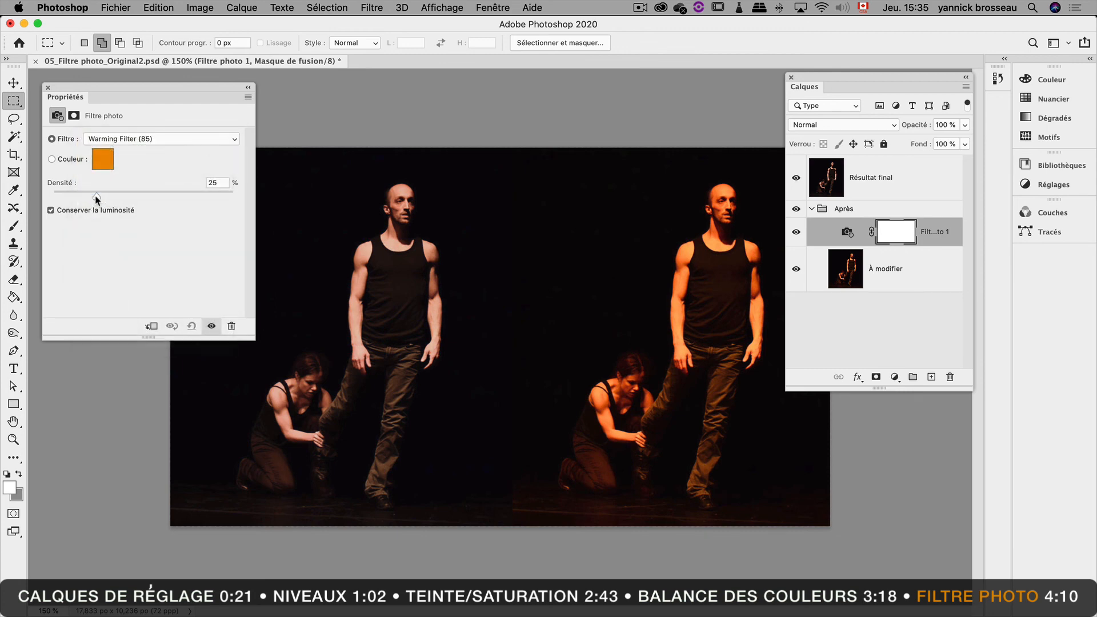
Step: Set the warming filter's density to 47% and compare the result with luminosity preservation off and on
{"action": "left_click_drag", "start_coordinate": [97, 197], "coordinate": [136, 199]}
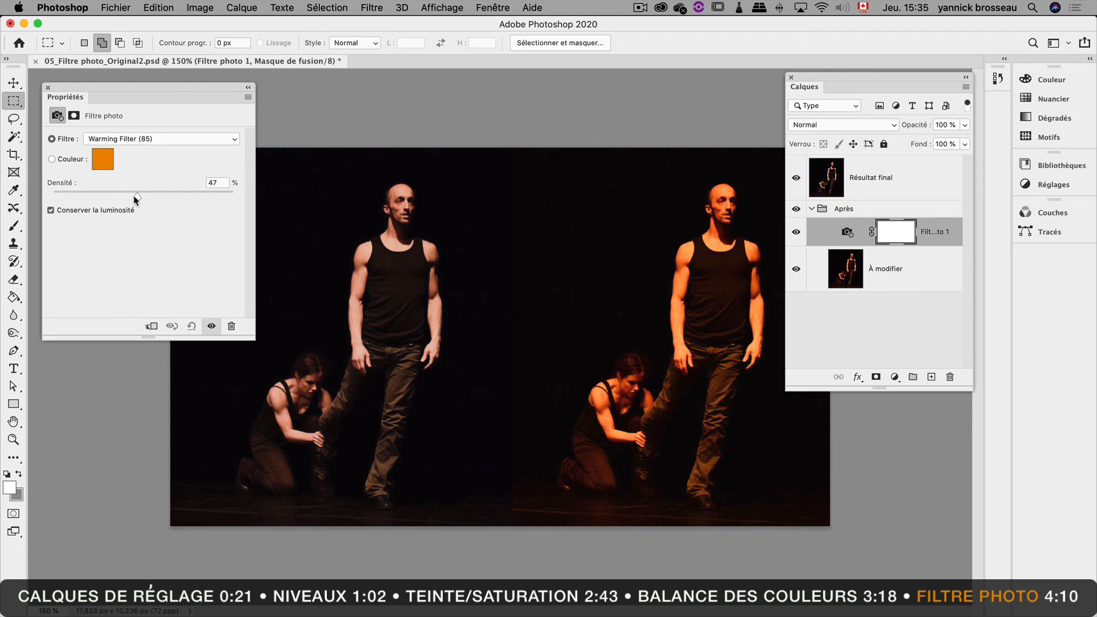
{"action": "left_click", "coordinate": [51, 211]}
{"action": "left_click", "coordinate": [51, 211]}
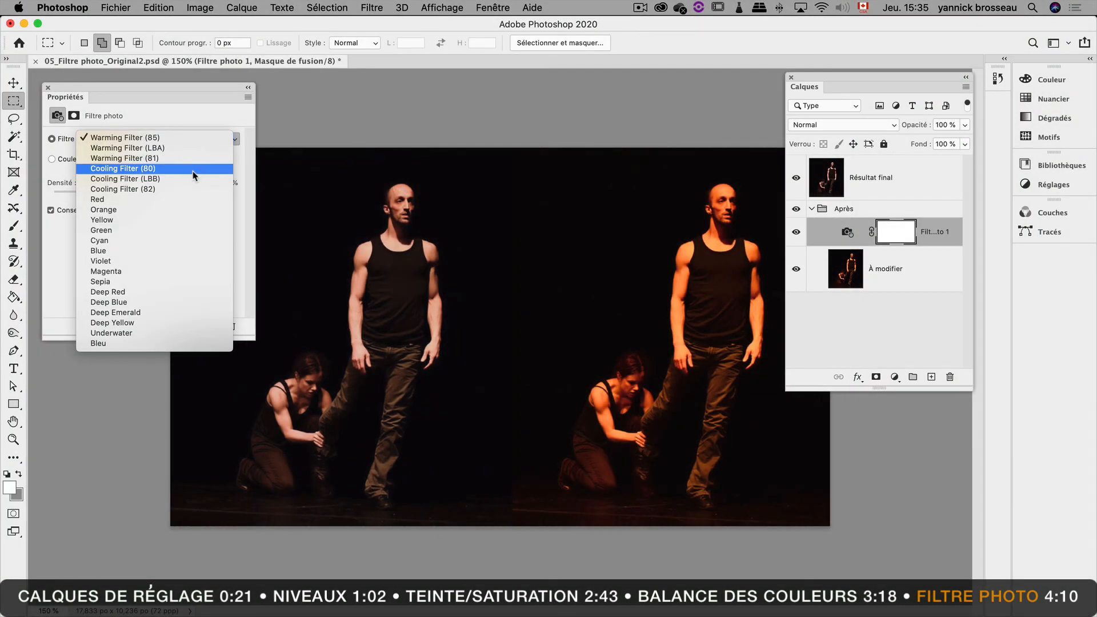
Step: Switch the photo filter to Cooling Filter (82) and set its density to 53%
{"action": "left_click", "coordinate": [194, 188]}
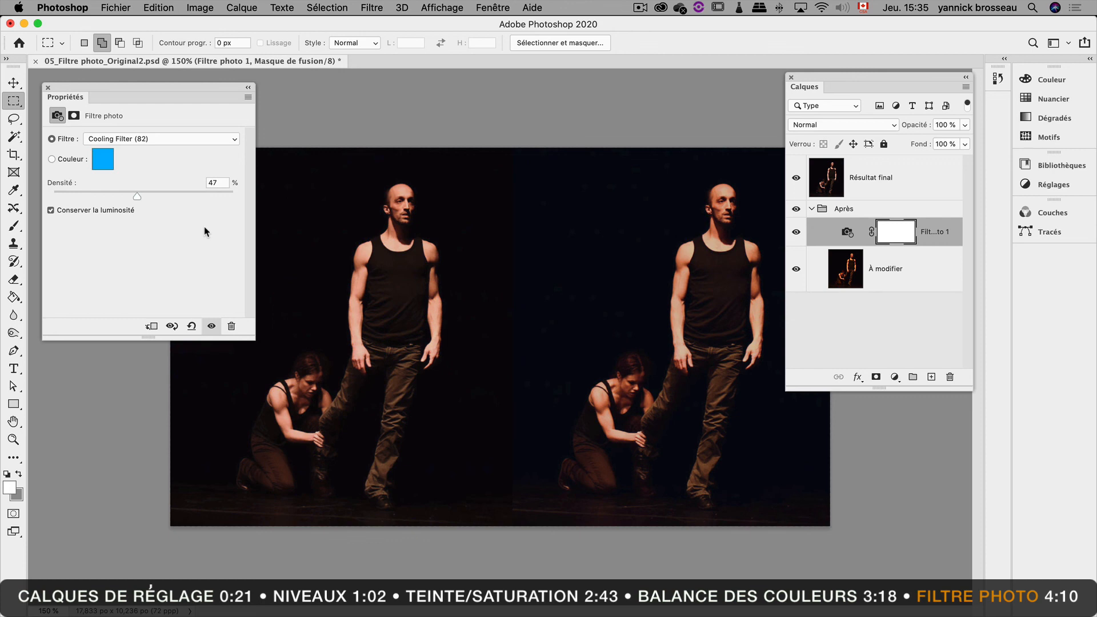
{"action": "mouse_move", "coordinate": [136, 196]}
{"action": "left_mouse_down"}
{"action": "mouse_move", "coordinate": [106, 196]}
{"action": "mouse_move", "coordinate": [149, 198]}
{"action": "left_mouse_up"}
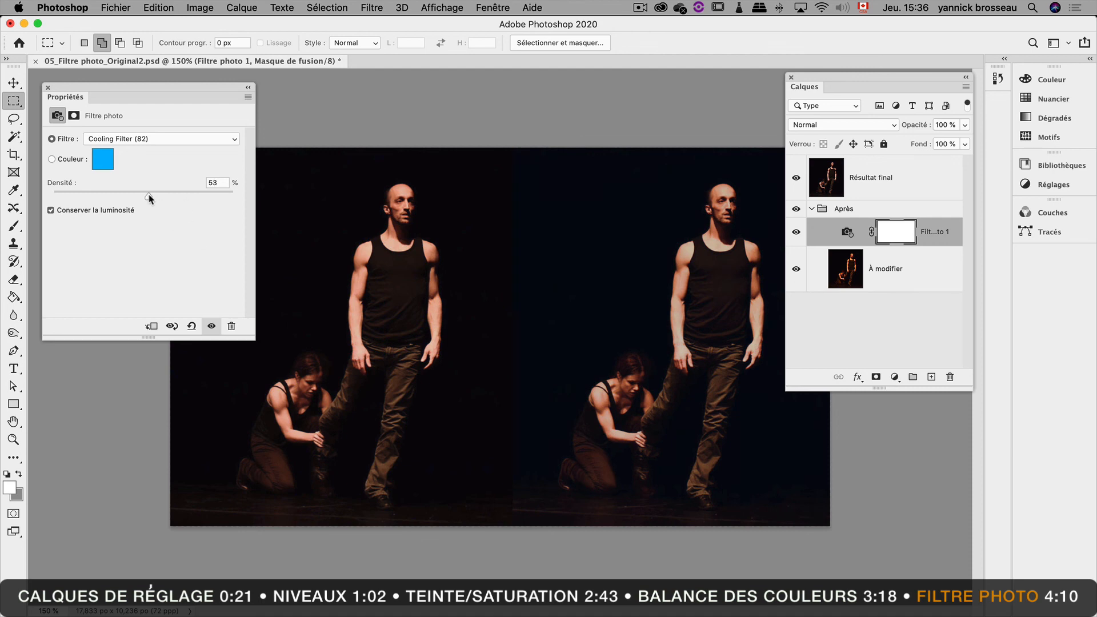